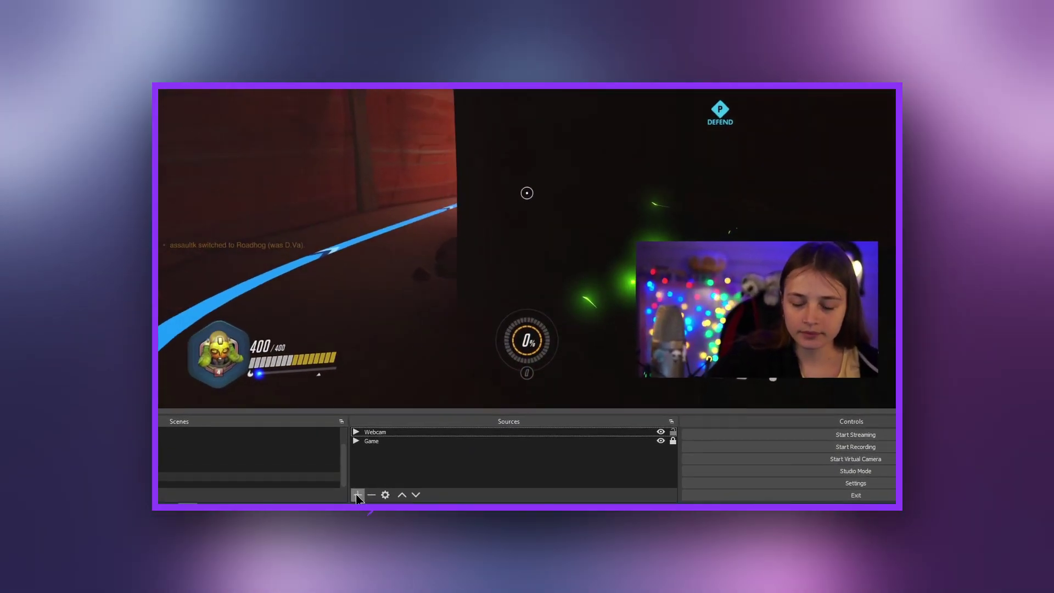
Step: Add a new Media Source 3 and load blue.webm as its file
click(404, 487)
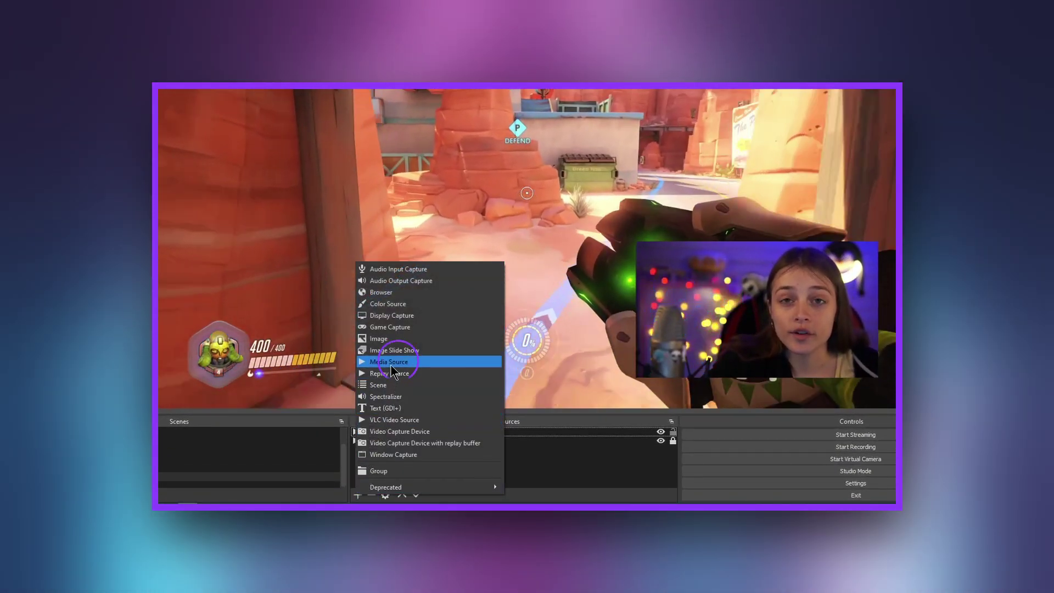
click(390, 362)
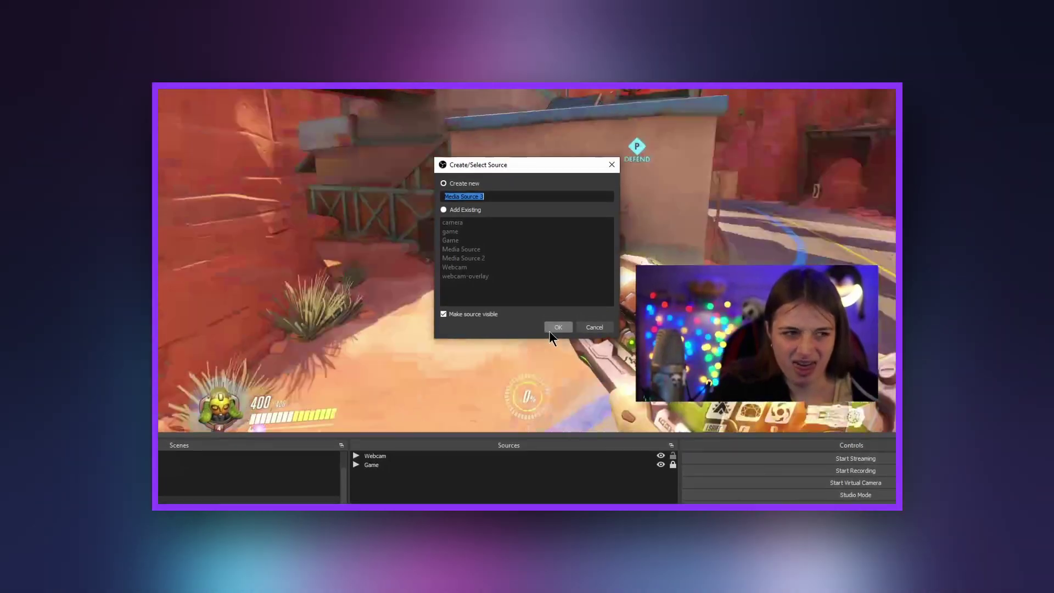
click(558, 303)
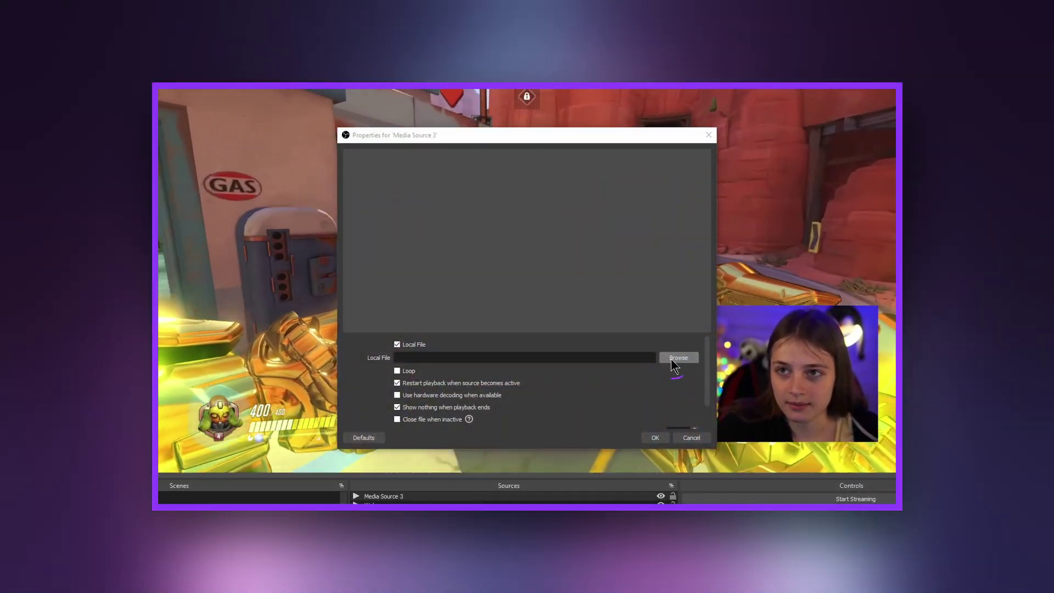
click(673, 358)
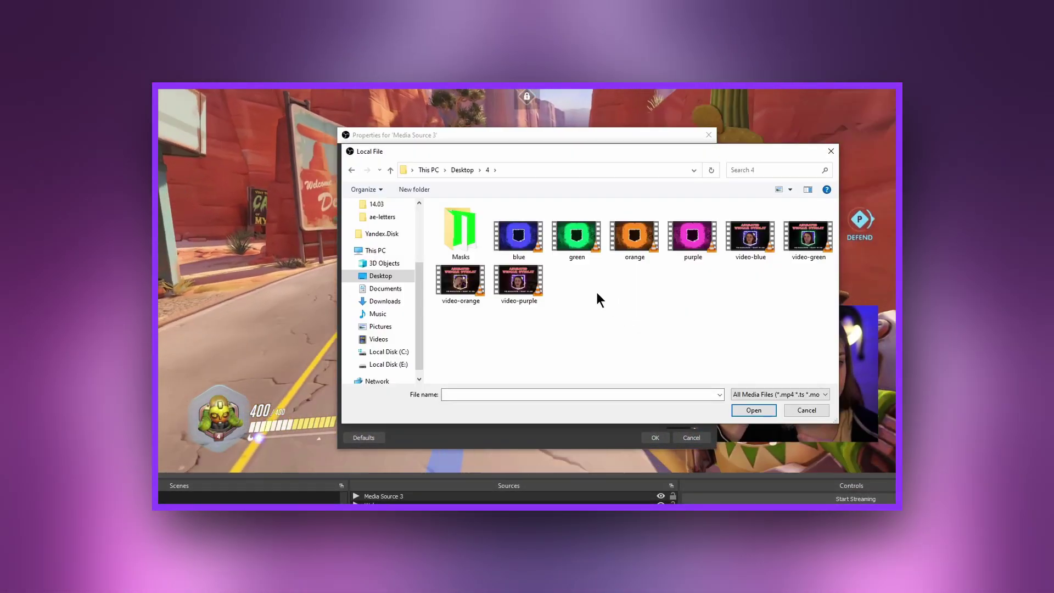
click(519, 245)
click(582, 244)
click(637, 245)
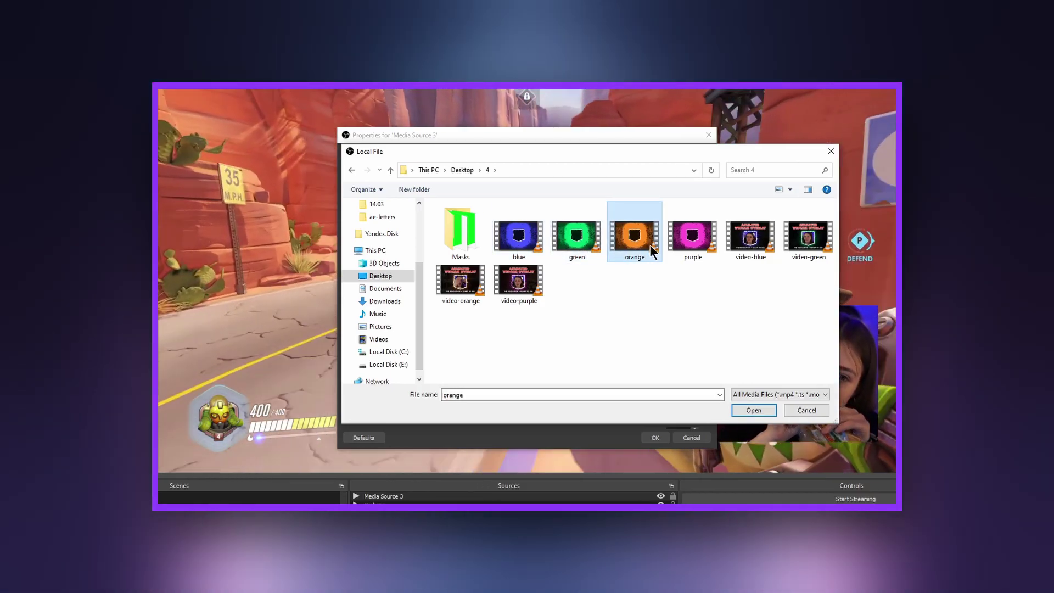
click(686, 245)
click(522, 245)
double_click(521, 245)
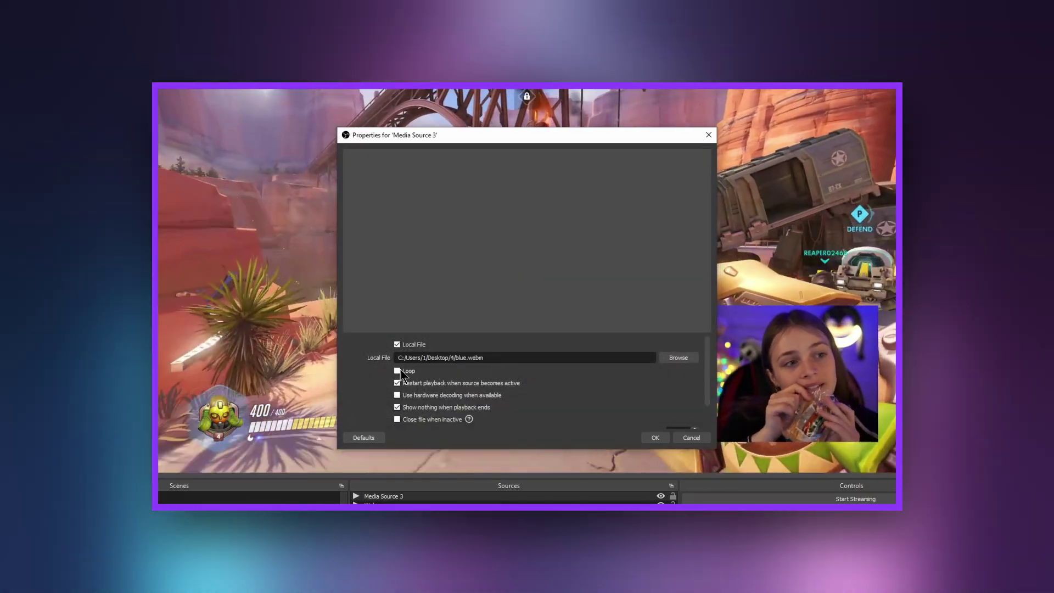
Step: Enable Loop and disable Restart playback and Show nothing when playback ends, then confirm
click(399, 371)
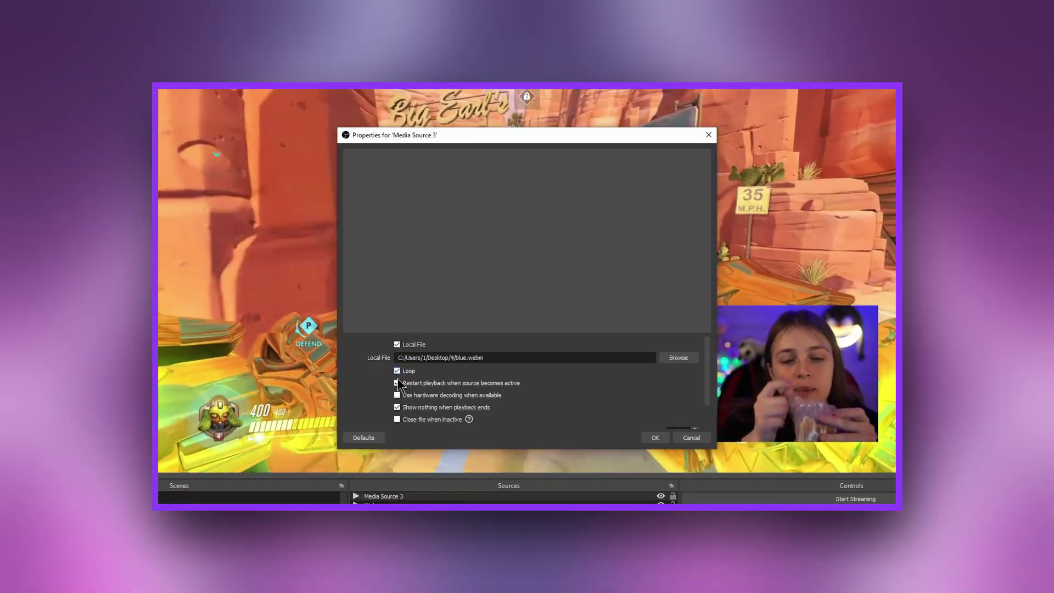
click(397, 383)
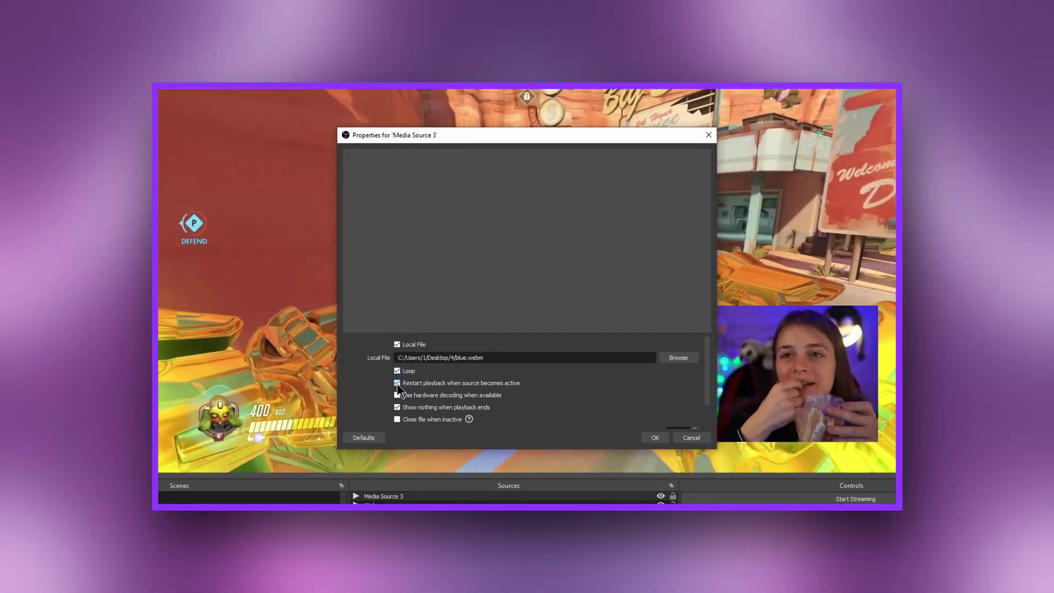
click(398, 407)
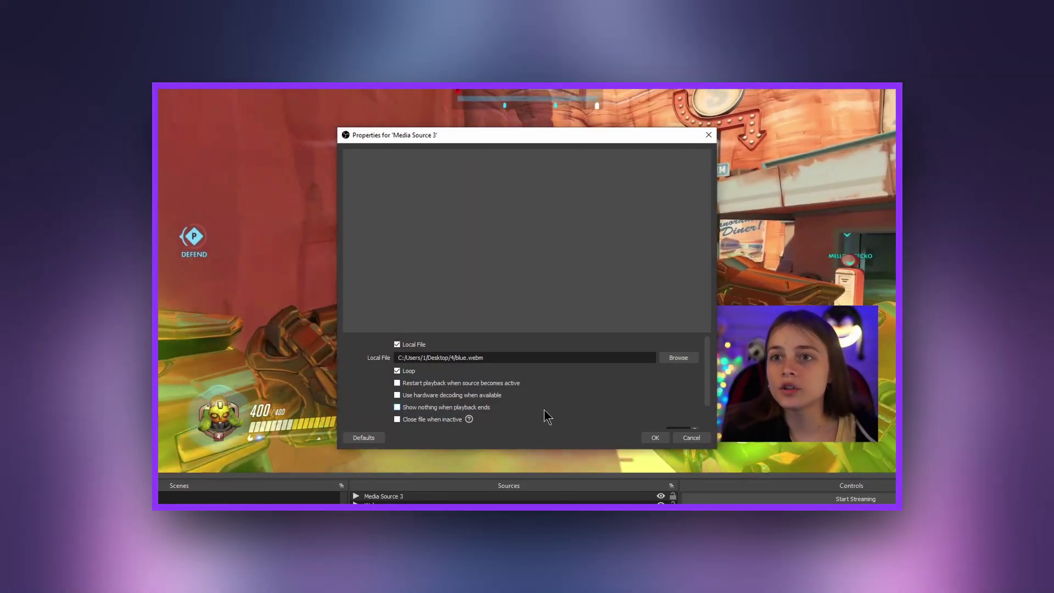
scroll(660, 427, down, 2)
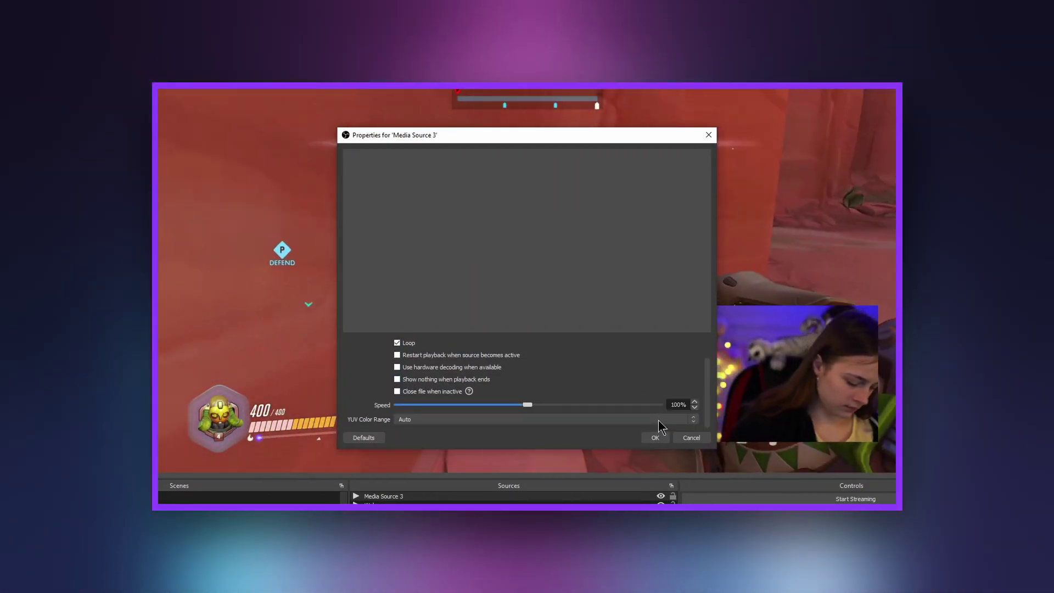
scroll(658, 427, up, 2)
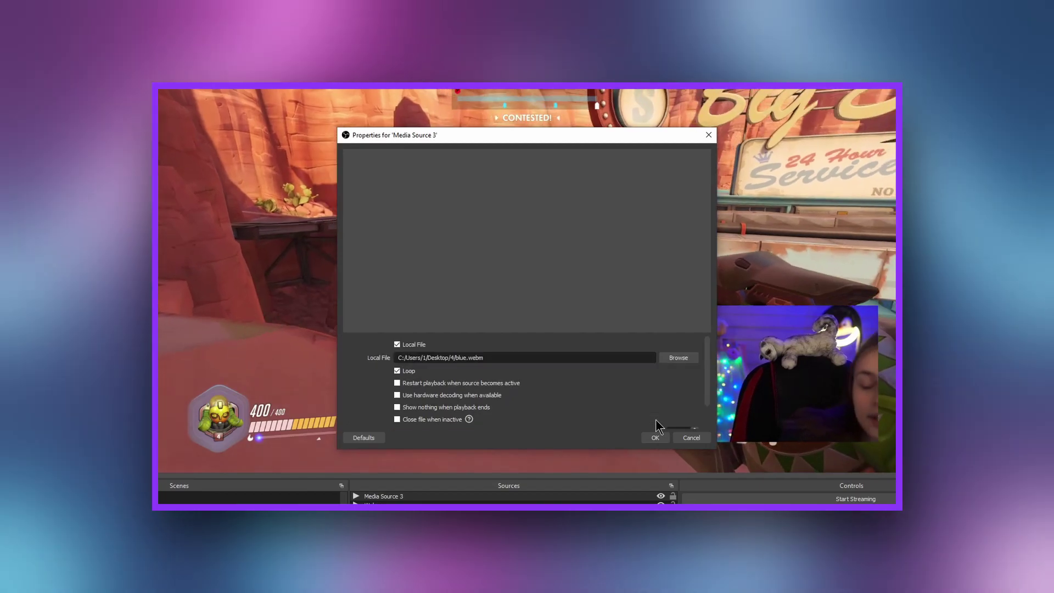
scroll(659, 418, up, 2)
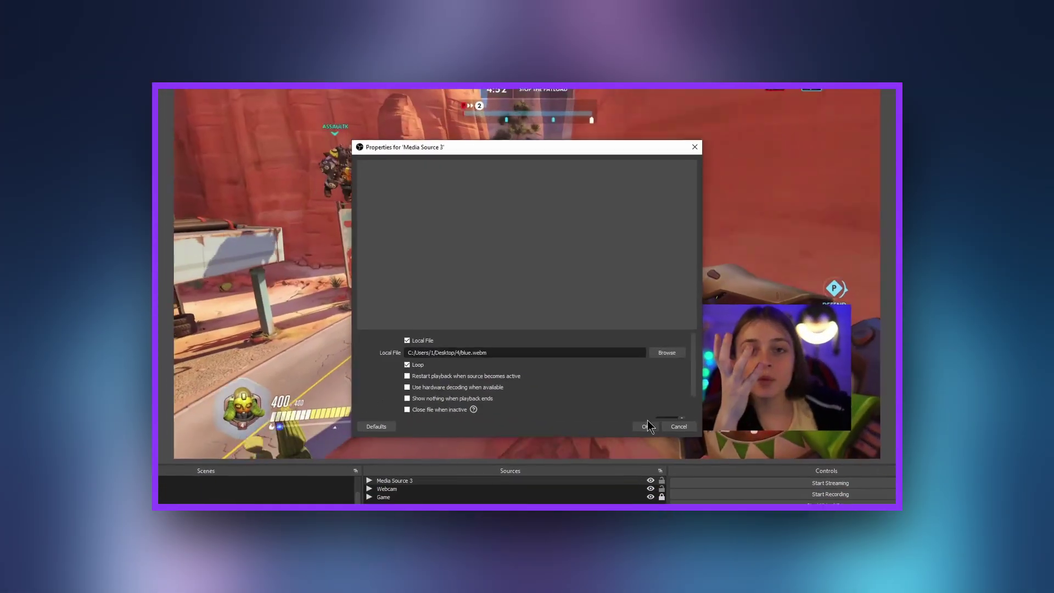
click(655, 437)
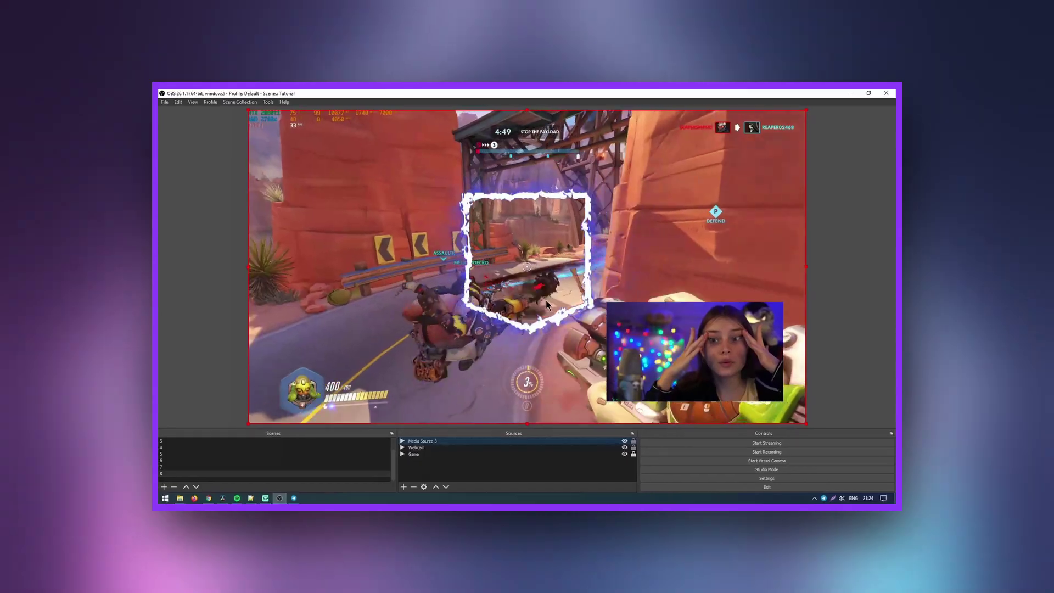
Step: Move the shield overlay down-right and resize it to sit over the webcam feed
drag(549, 297, 731, 374)
drag(436, 189, 597, 279)
drag(690, 328, 627, 290)
drag(525, 242, 560, 261)
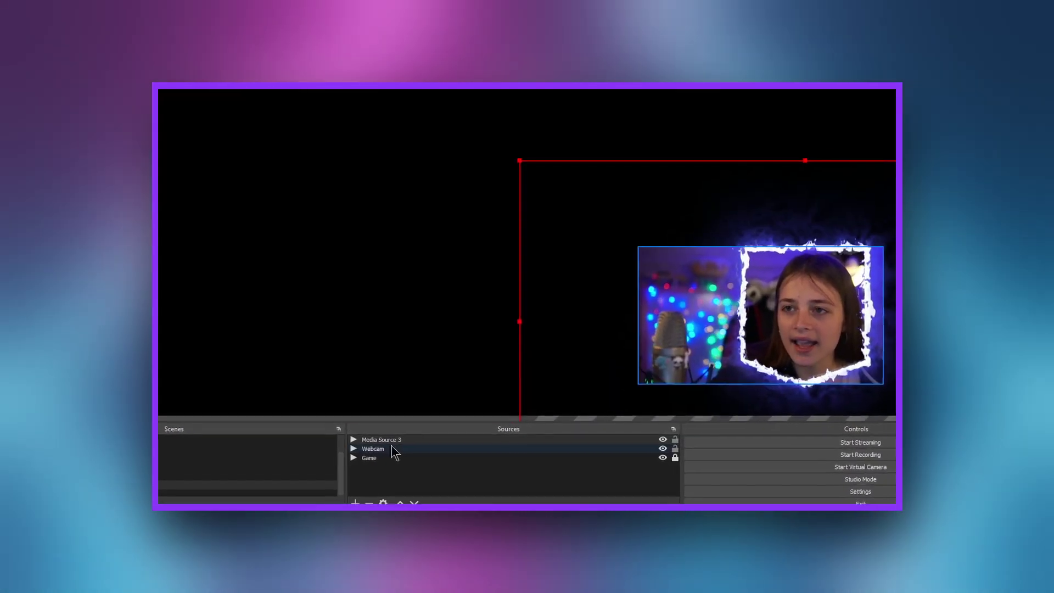
Step: Select Webcam and Alt-drag its left and right edges inward to crop to the face
click(394, 453)
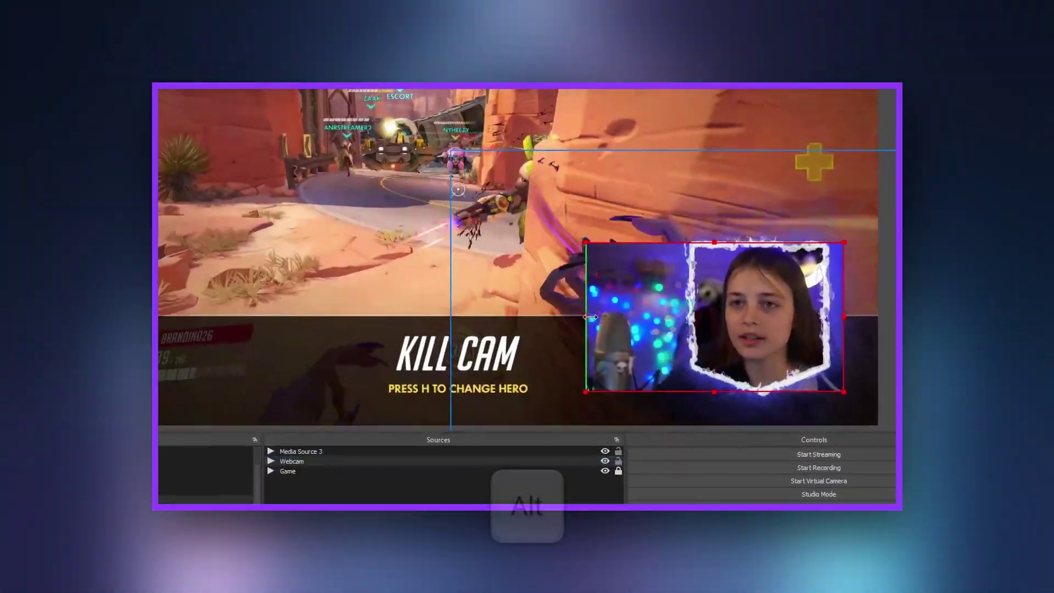
drag(590, 318, 694, 307)
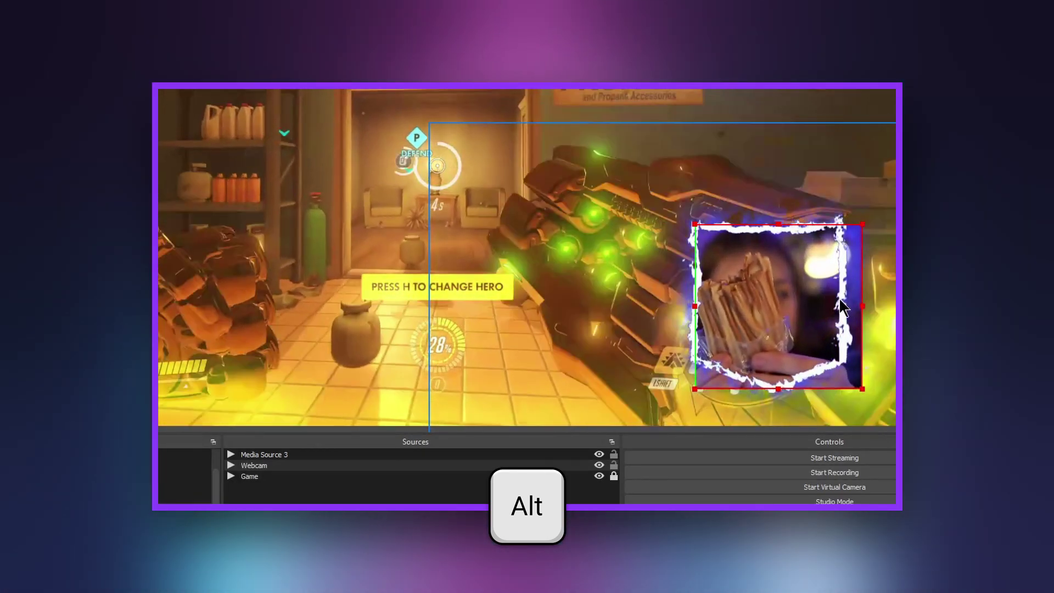
drag(860, 306, 844, 305)
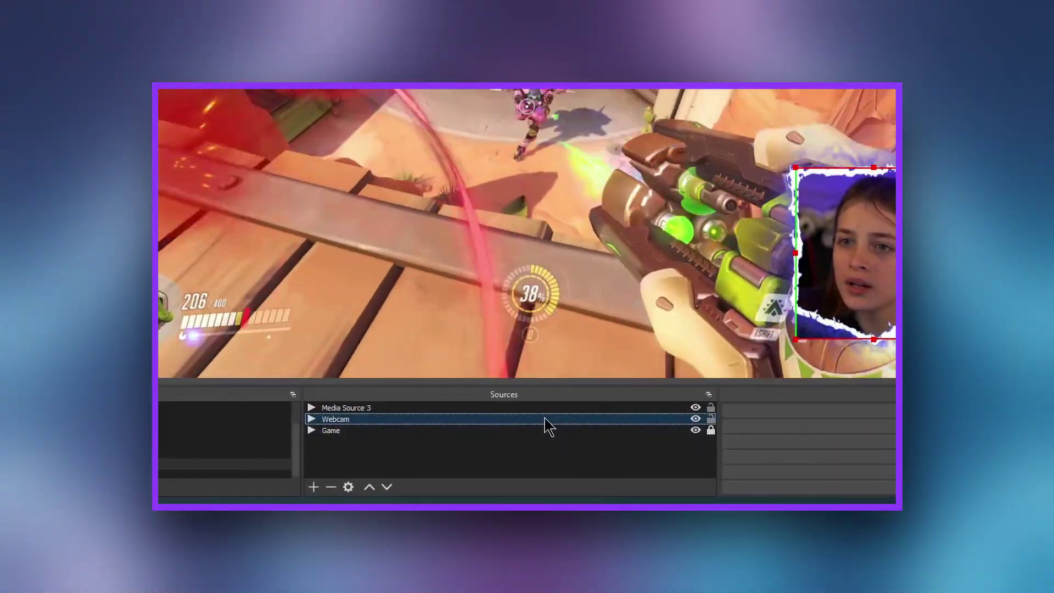
Step: Add an Image Mask/Blend effect filter with its default name to the Webcam source
right_click(540, 439)
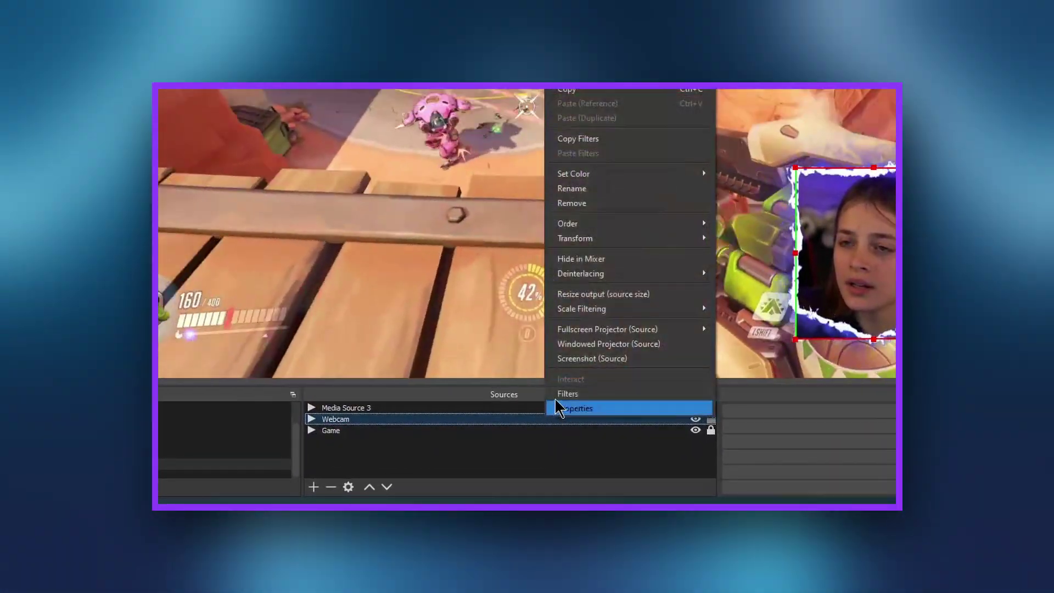
click(557, 394)
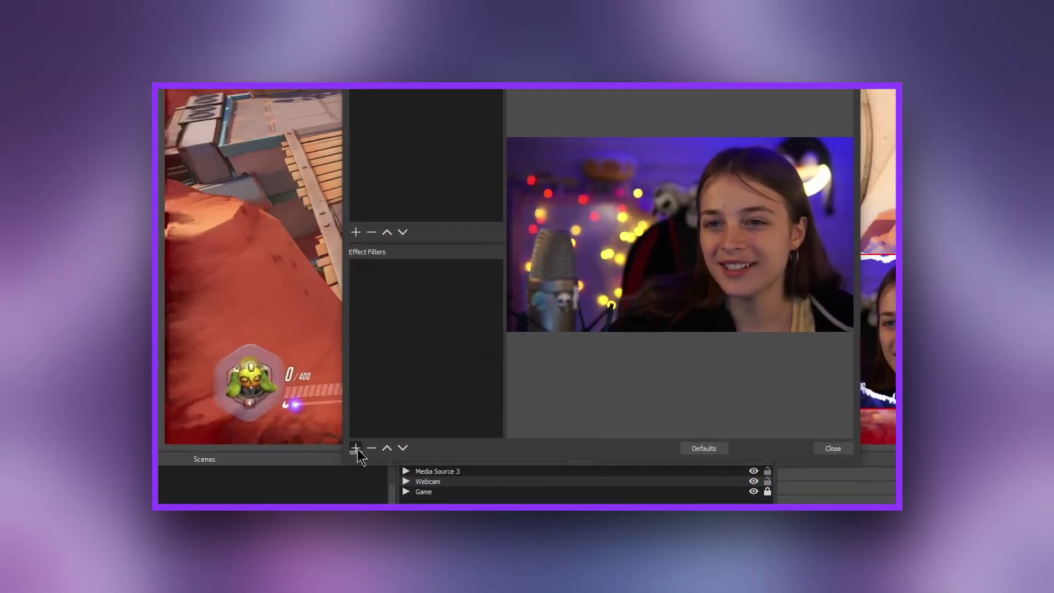
click(356, 448)
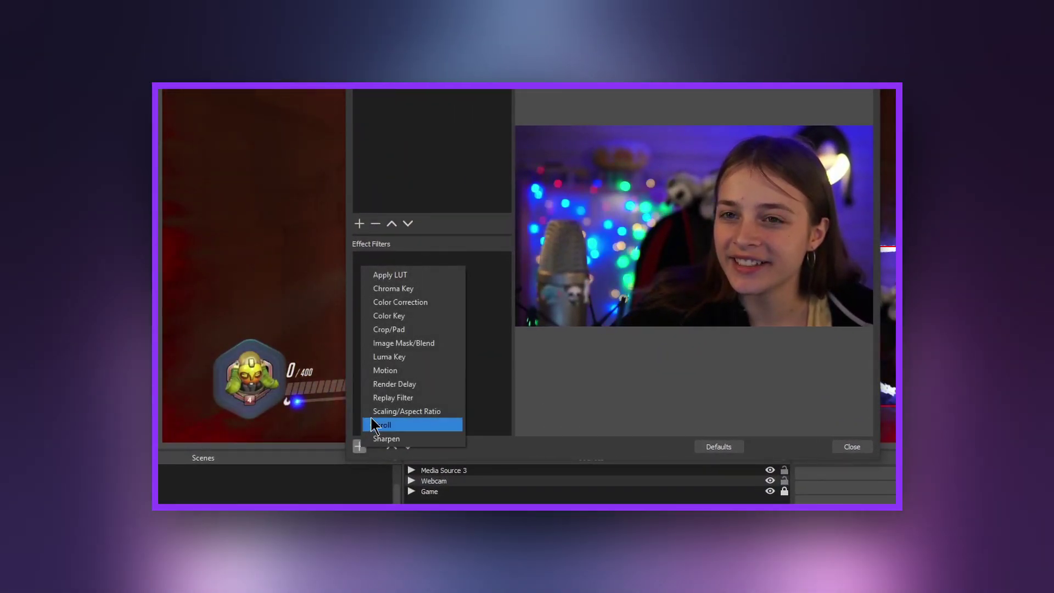
click(391, 343)
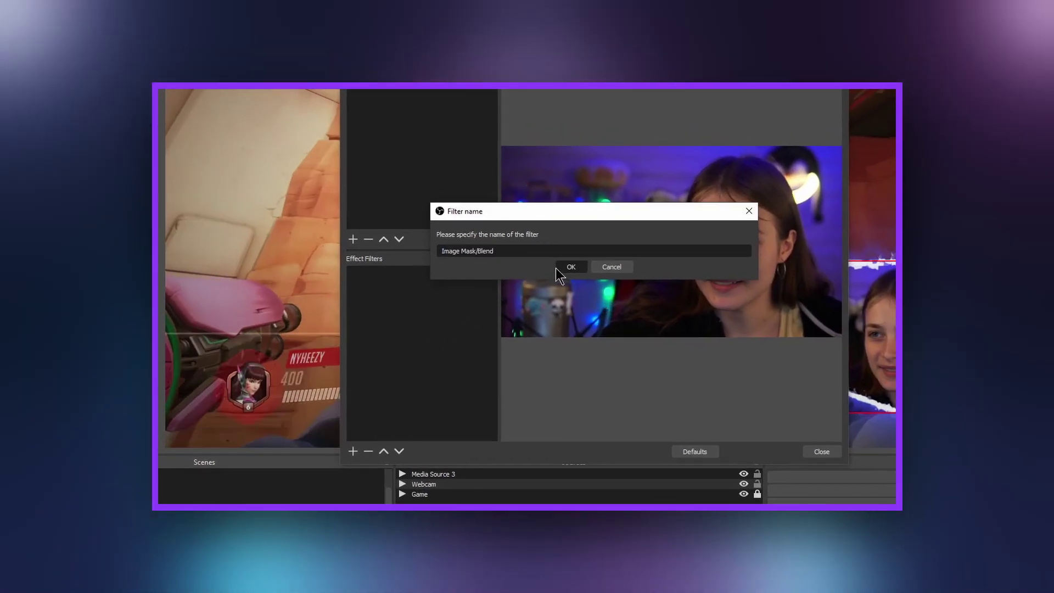
click(558, 267)
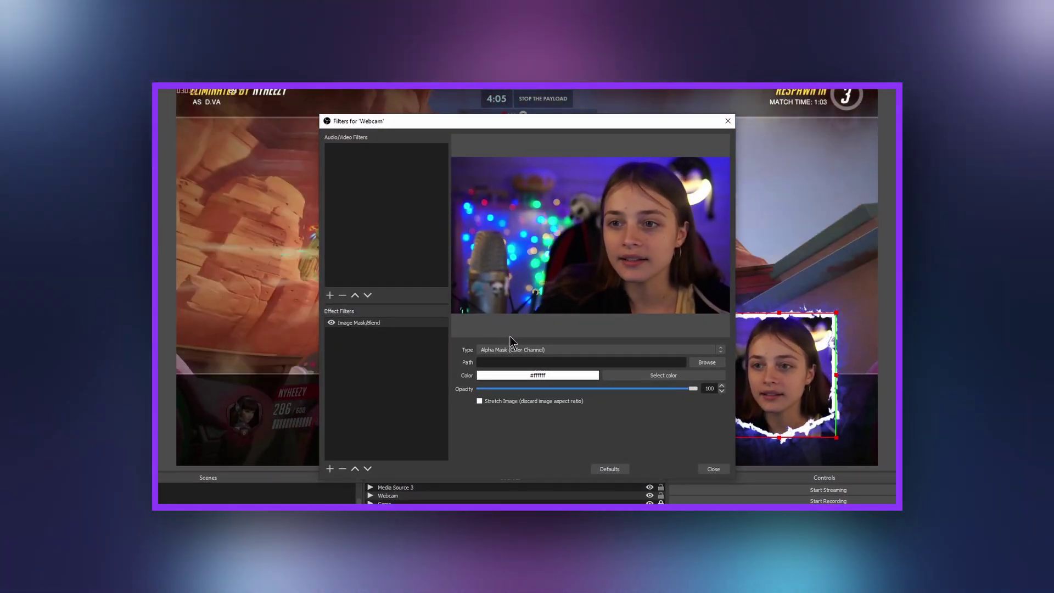
click(513, 349)
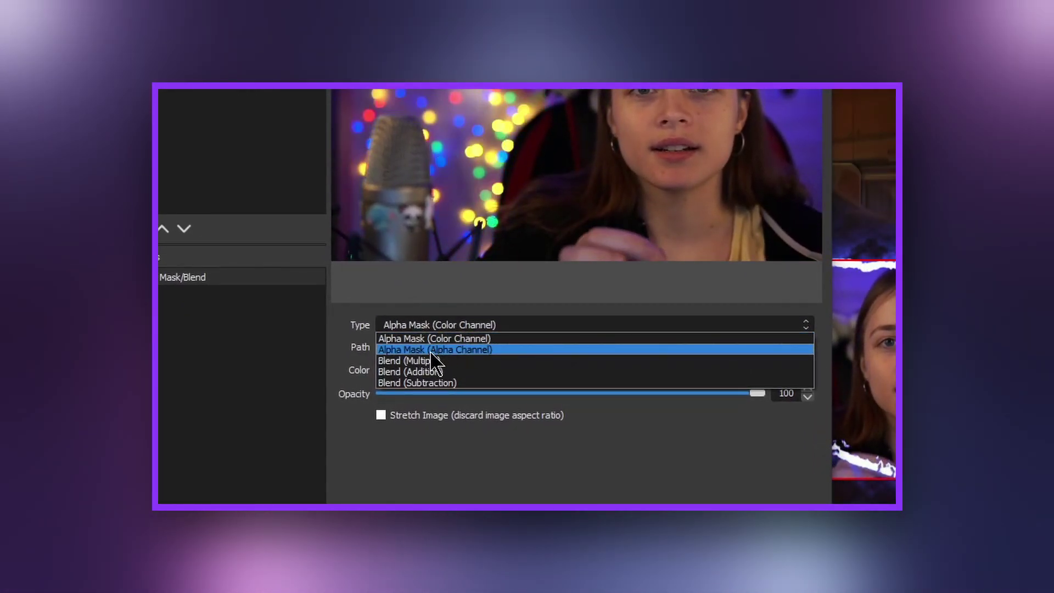
Step: Set the mask type to Alpha Mask (Alpha Channel) and load the right-center mask from Masks
click(500, 352)
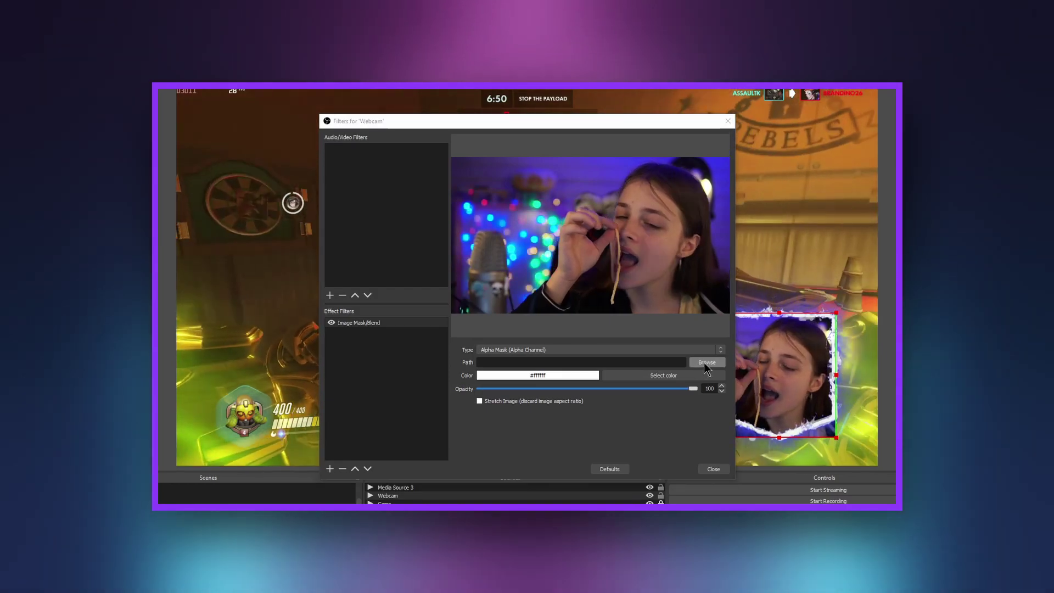
click(749, 353)
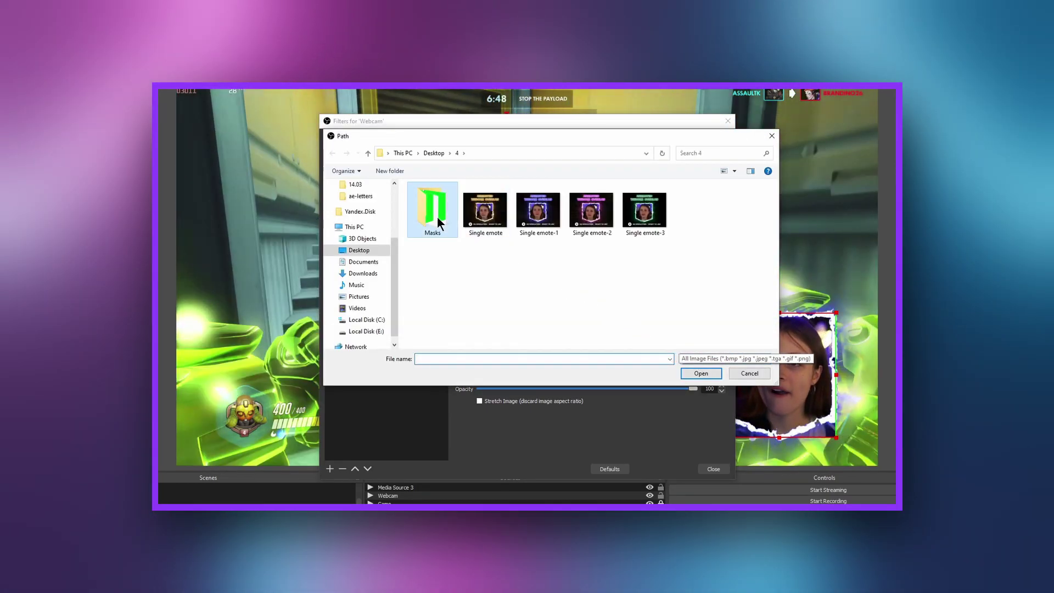
double_click(437, 216)
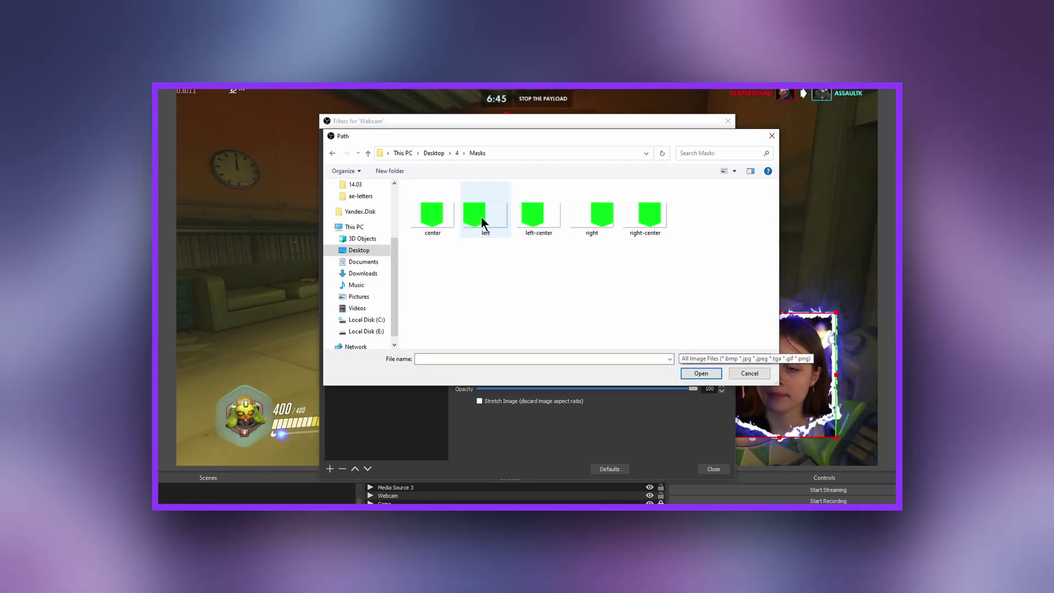
click(481, 216)
click(532, 216)
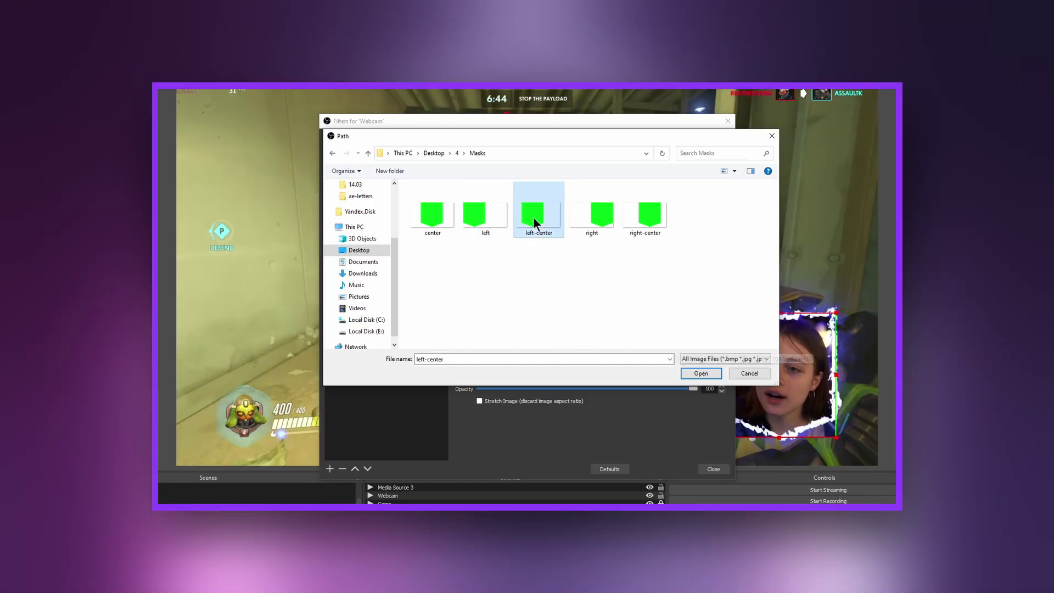
click(442, 219)
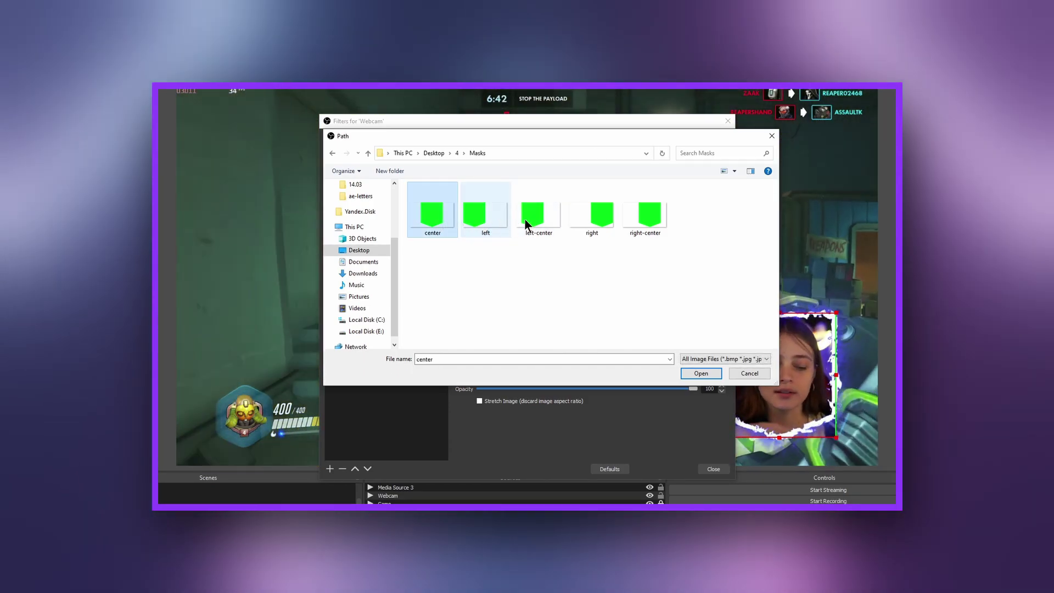
click(636, 218)
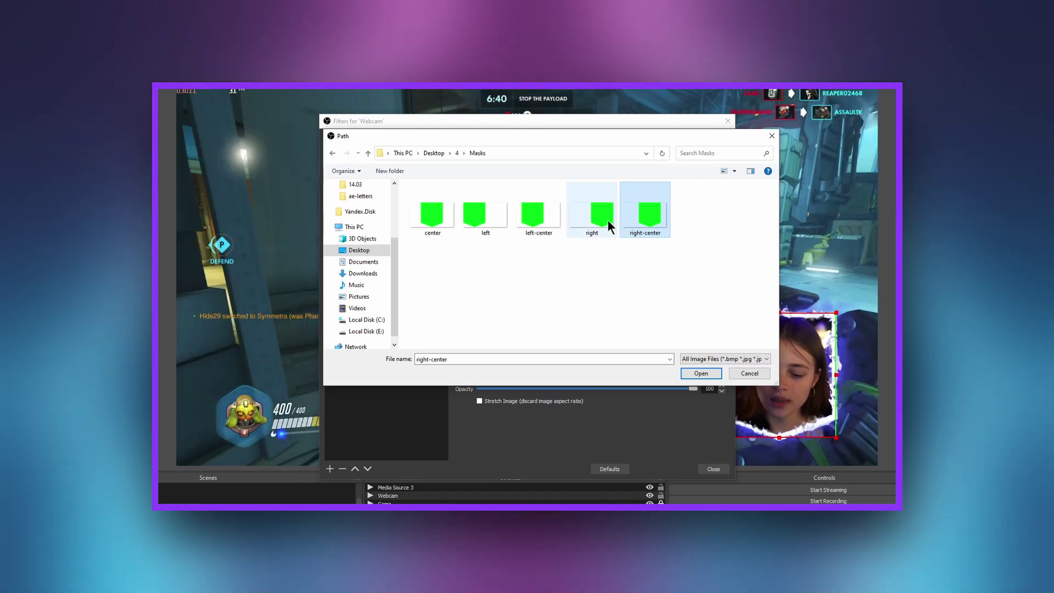
click(607, 225)
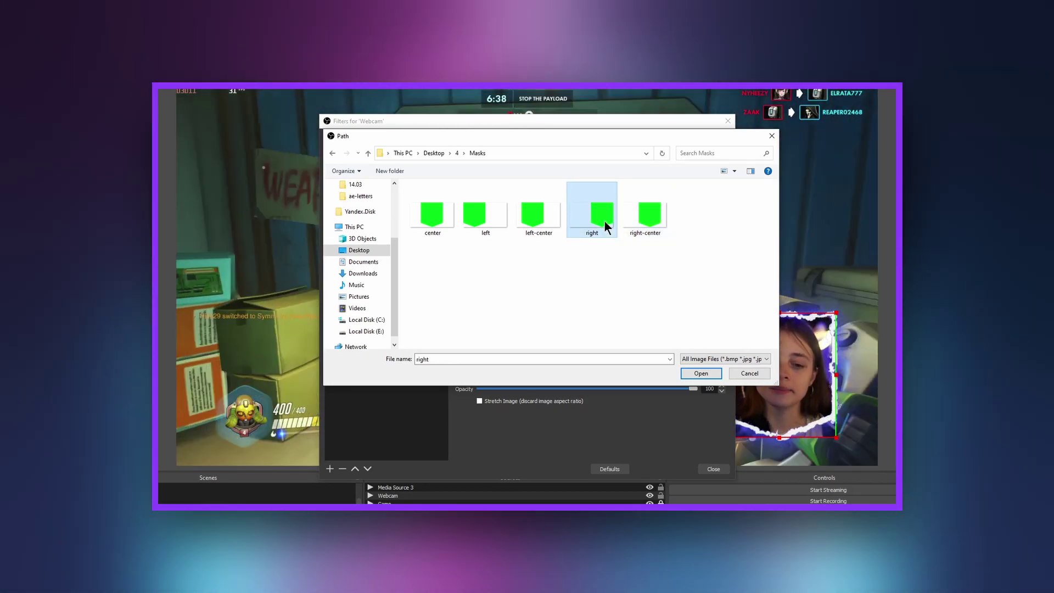
double_click(644, 220)
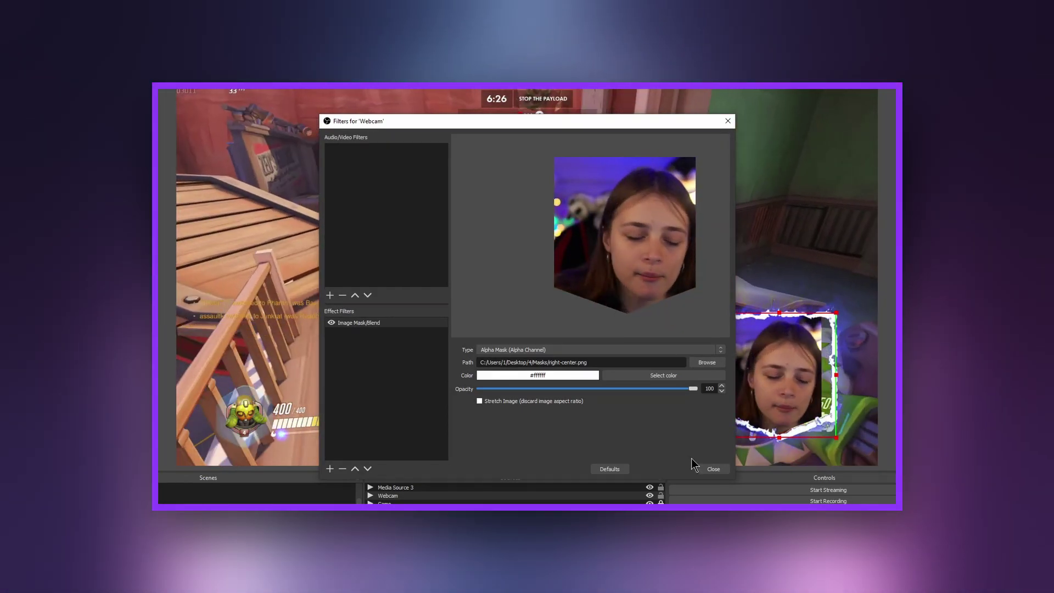
Step: Swap the mask image to right.png and close the filters window
click(721, 363)
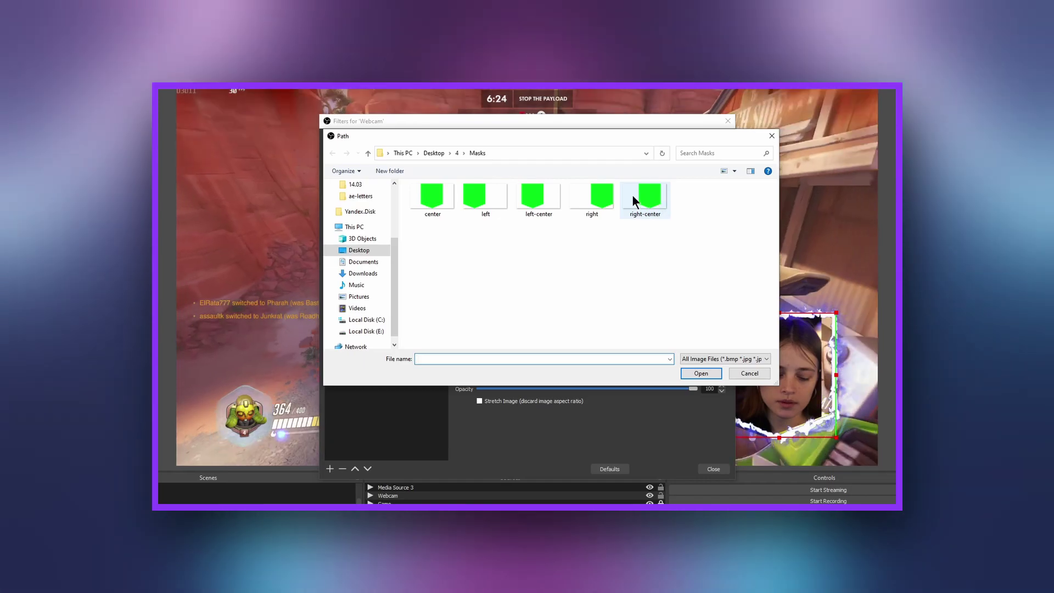
double_click(600, 196)
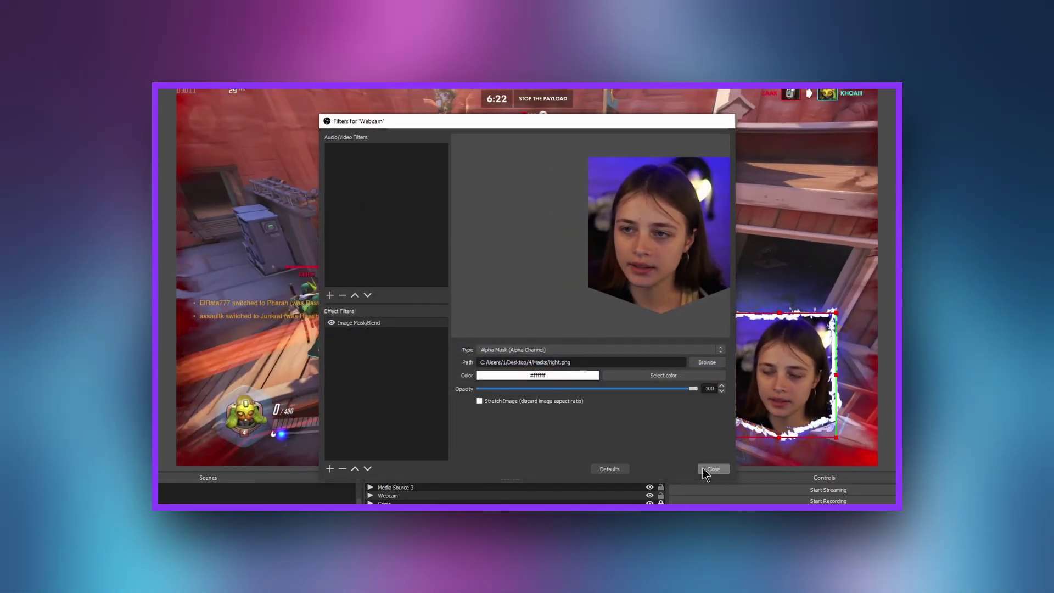
click(713, 469)
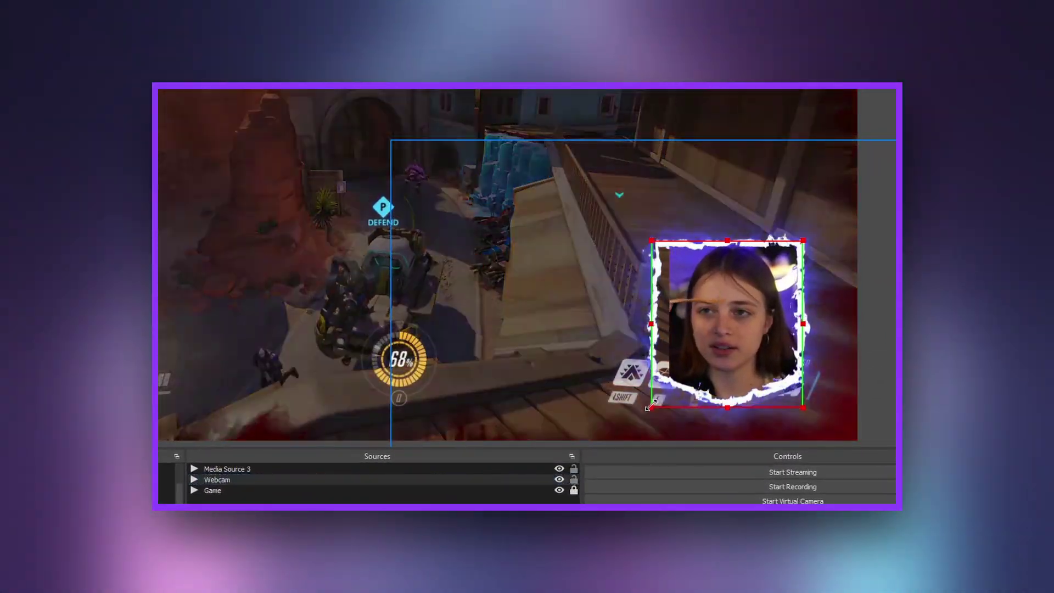
Step: Uncrop, nudge and shrink the masked webcam until the face fits inside the shield frame
mouse_move(651, 405)
mouse_down()
mouse_move(636, 423)
mouse_move(643, 372)
mouse_move(645, 388)
mouse_up()
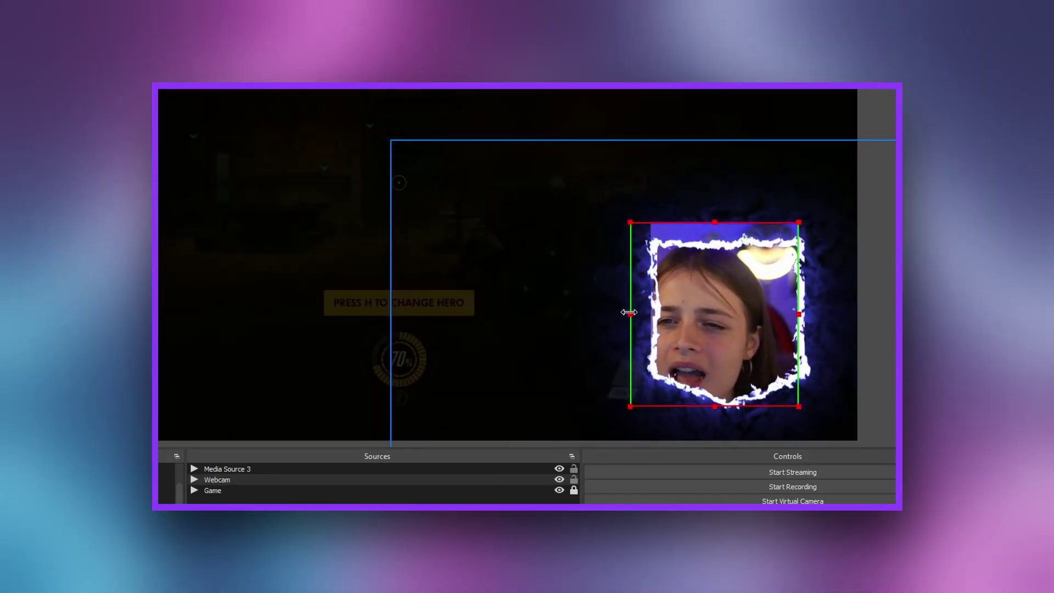
drag(630, 315, 403, 310)
drag(800, 315, 818, 315)
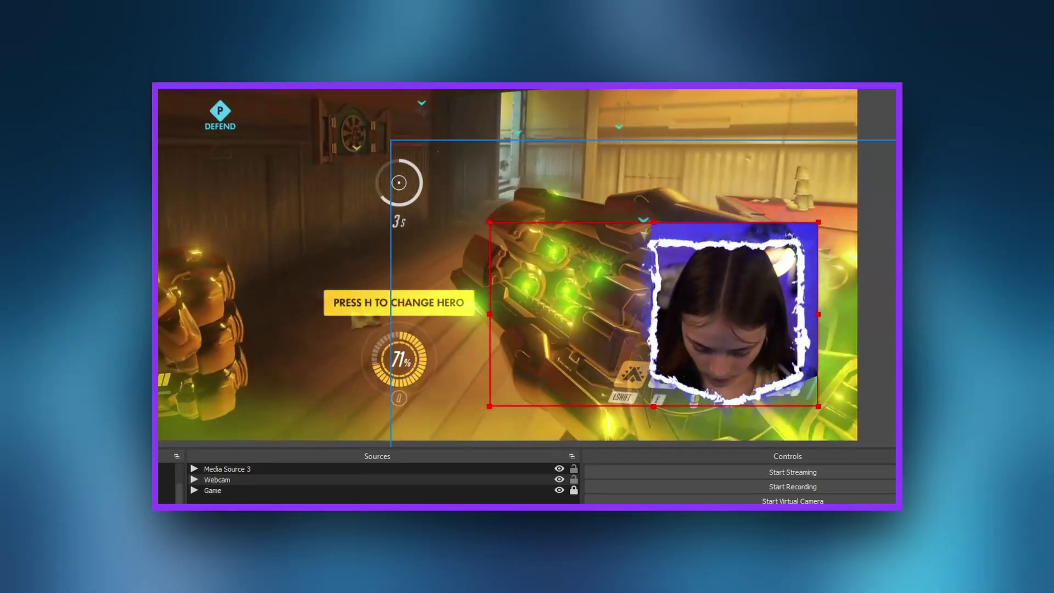
key(Left)
key(Left)
key(Left)
key(Left)
key(Left)
key(Left)
key(Left)
key(Left)
key(Left)
key(Left)
key(Left)
key(Left)
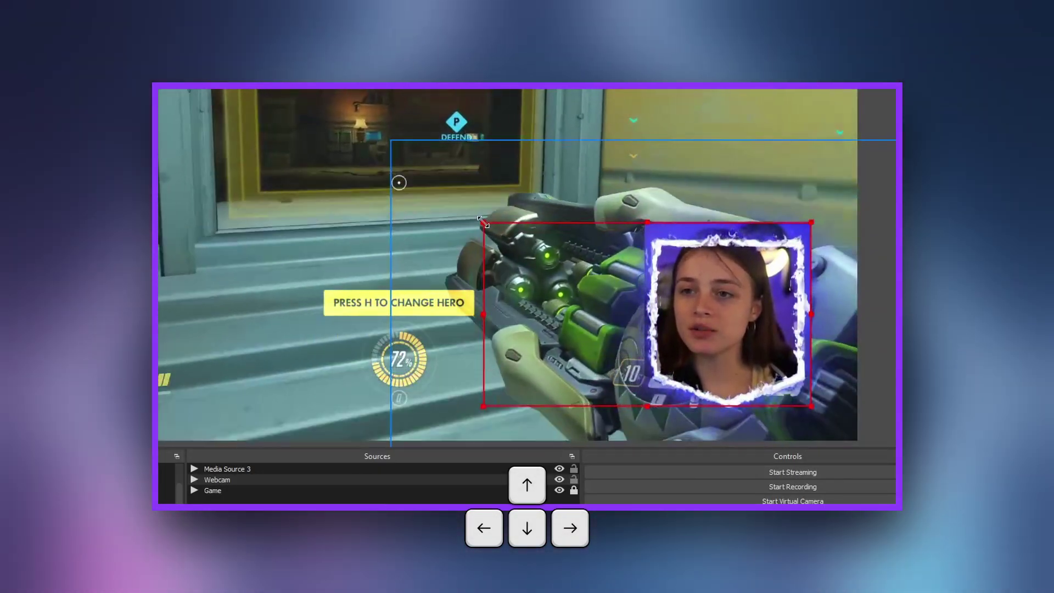
drag(481, 222, 496, 235)
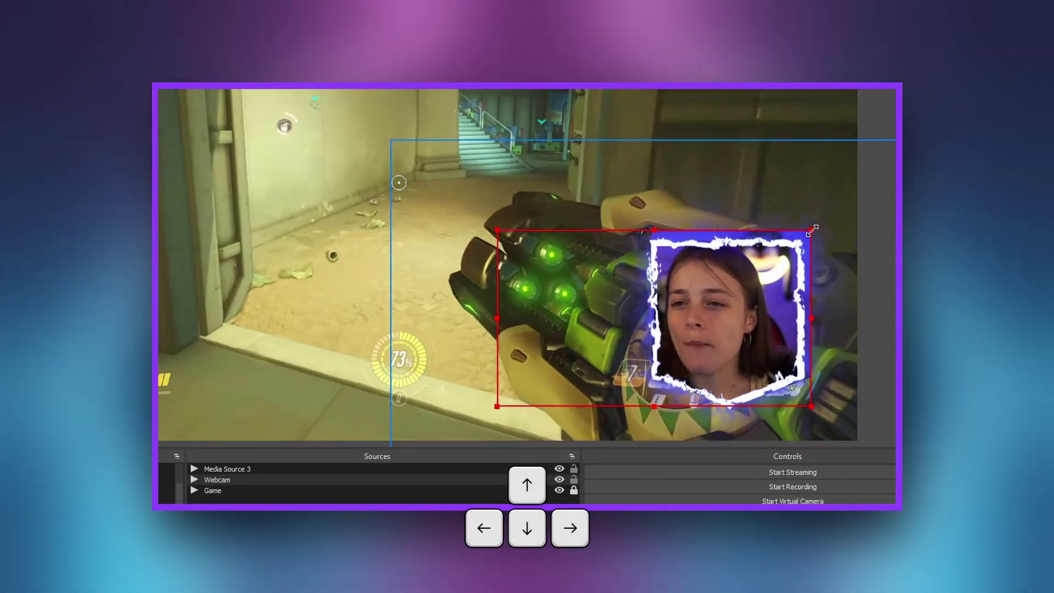
drag(812, 230, 779, 277)
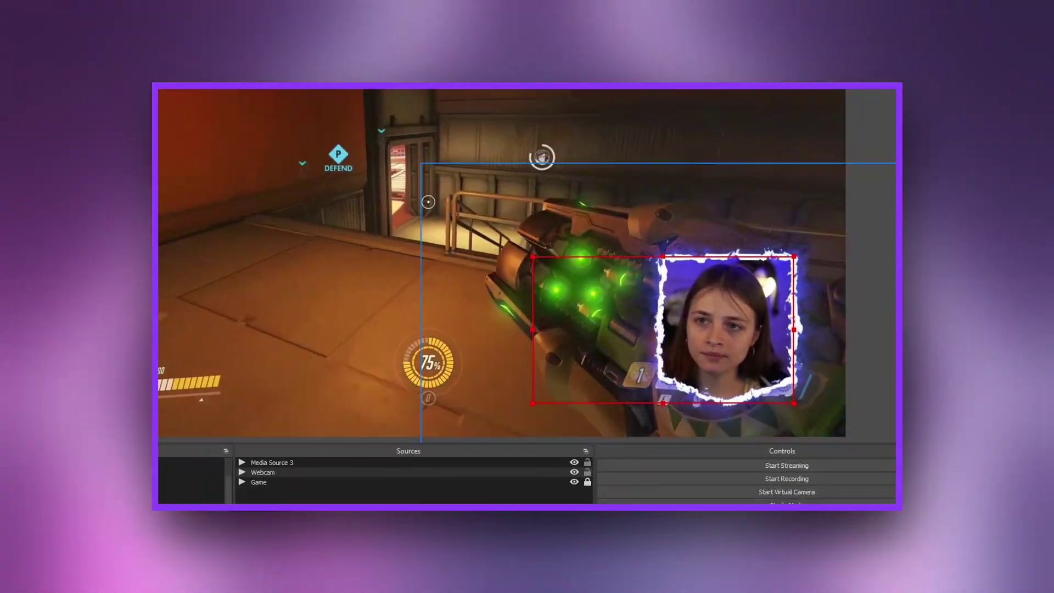
click(861, 319)
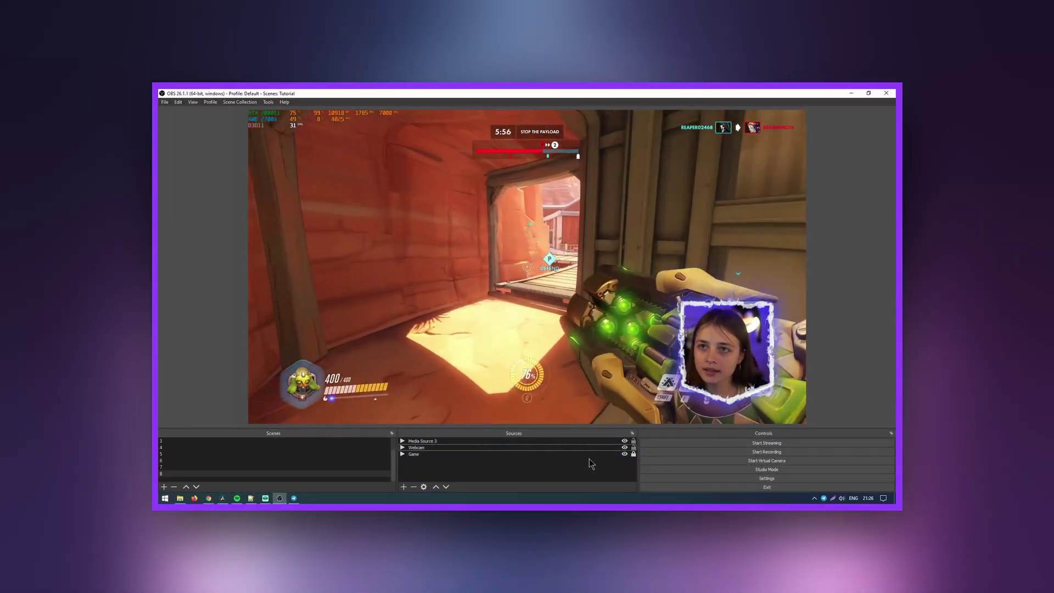